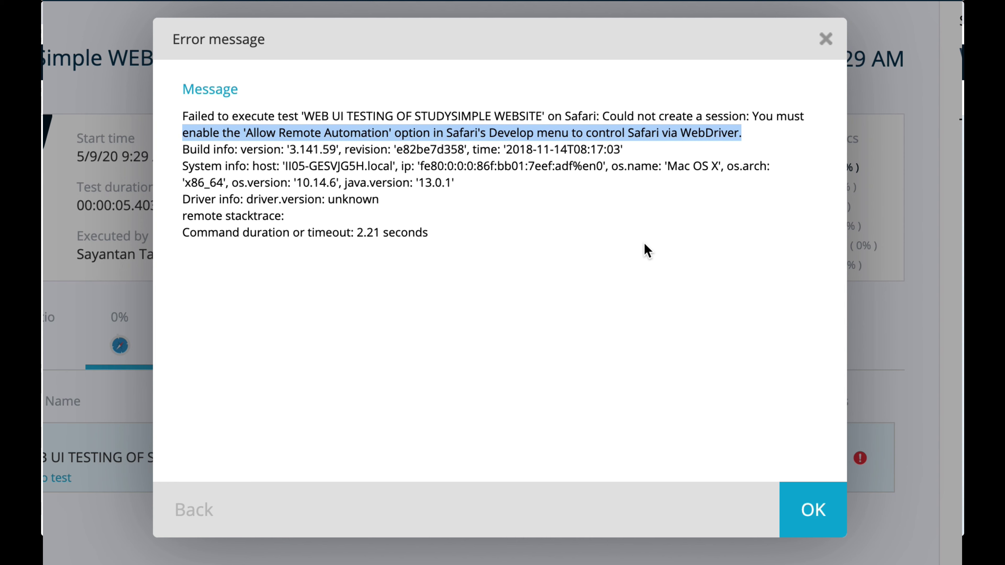
- Close the error message and open the StudySimple WEB UI Testing project from the home page
{"action": "left_click", "coordinate": [822, 528]}
{"action": "left_click", "coordinate": [248, 58]}
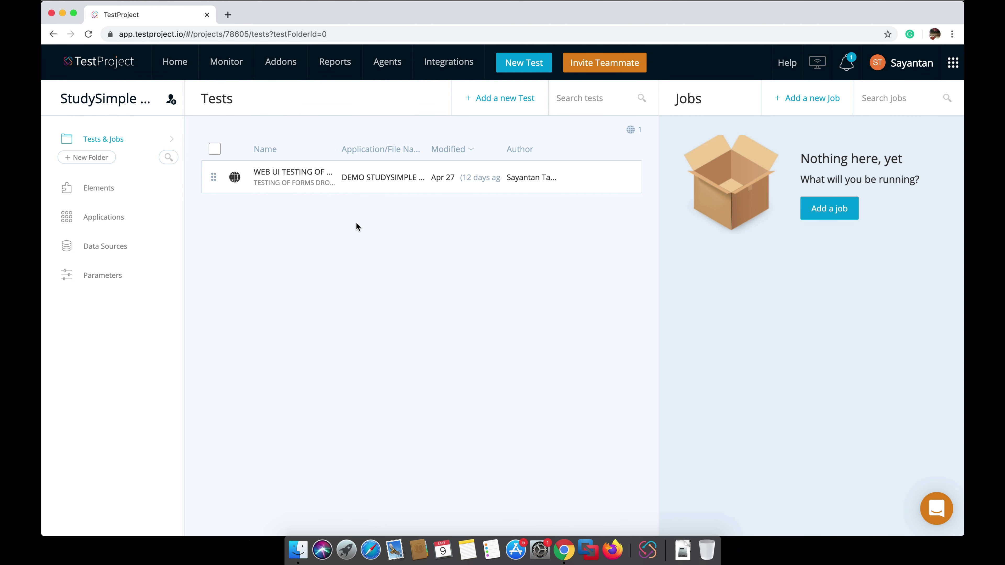
{"action": "left_click", "coordinate": [174, 61]}
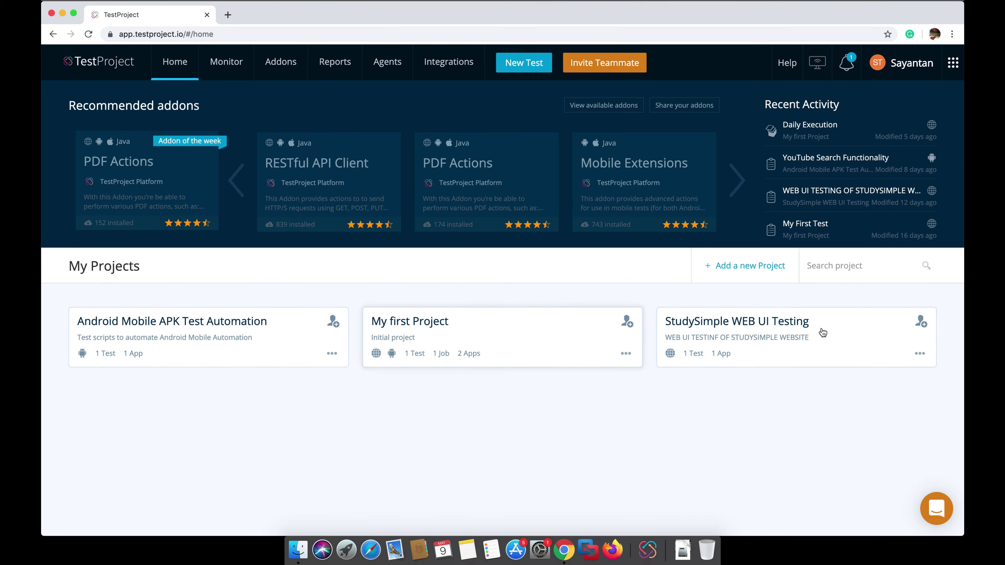
{"action": "left_click", "coordinate": [775, 343]}
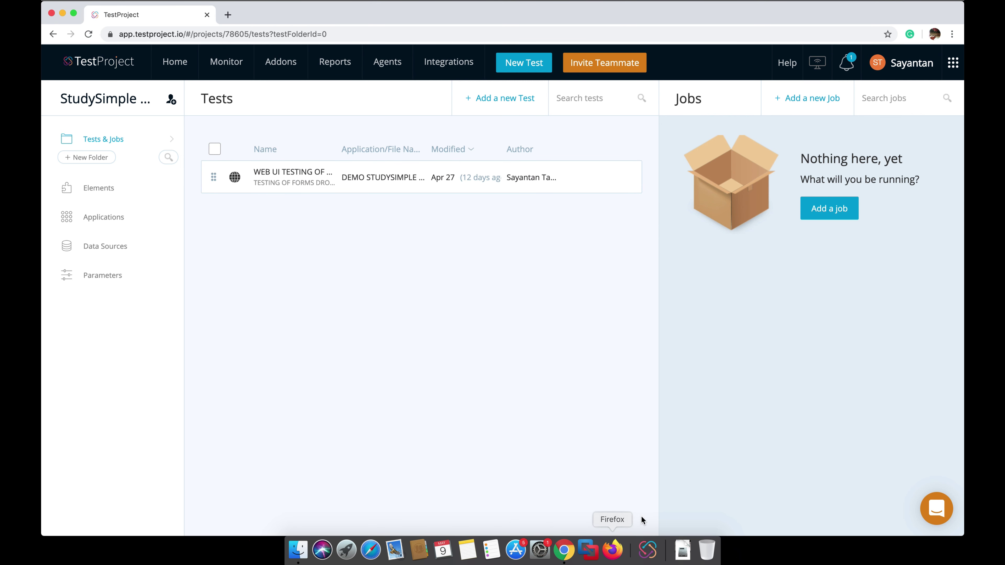
- Check the Mac agent's connection status and available options in the agent list, and return to the StudySimple WEB UI Testing project
{"action": "left_click", "coordinate": [388, 81]}
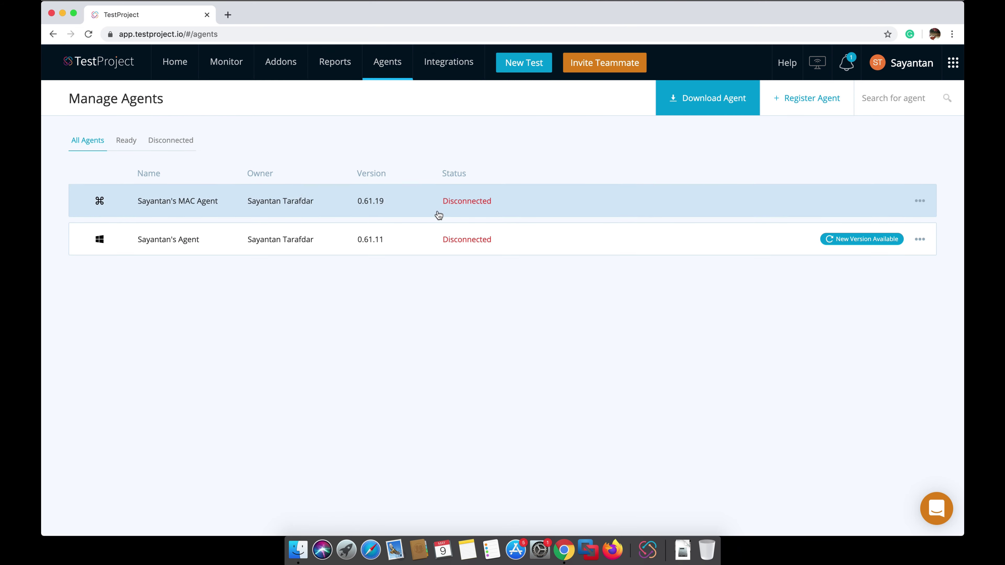
{"action": "left_click", "coordinate": [918, 208]}
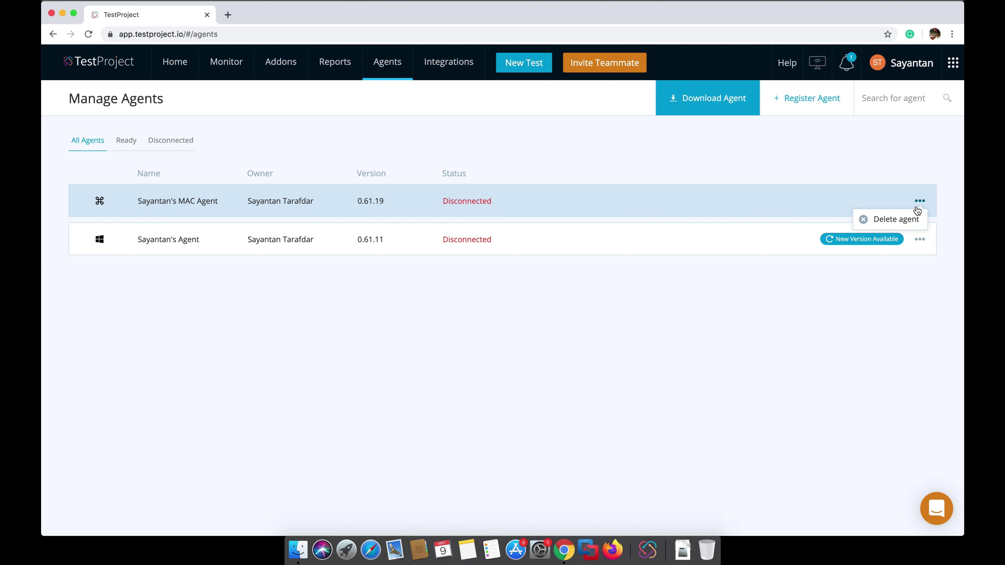
{"action": "left_click", "coordinate": [703, 318]}
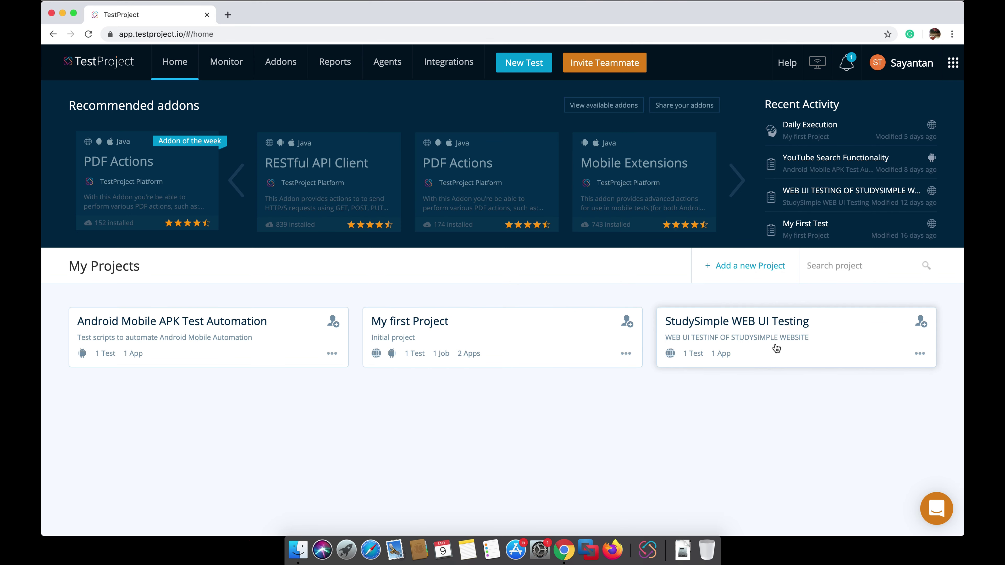
{"action": "left_click", "coordinate": [774, 345]}
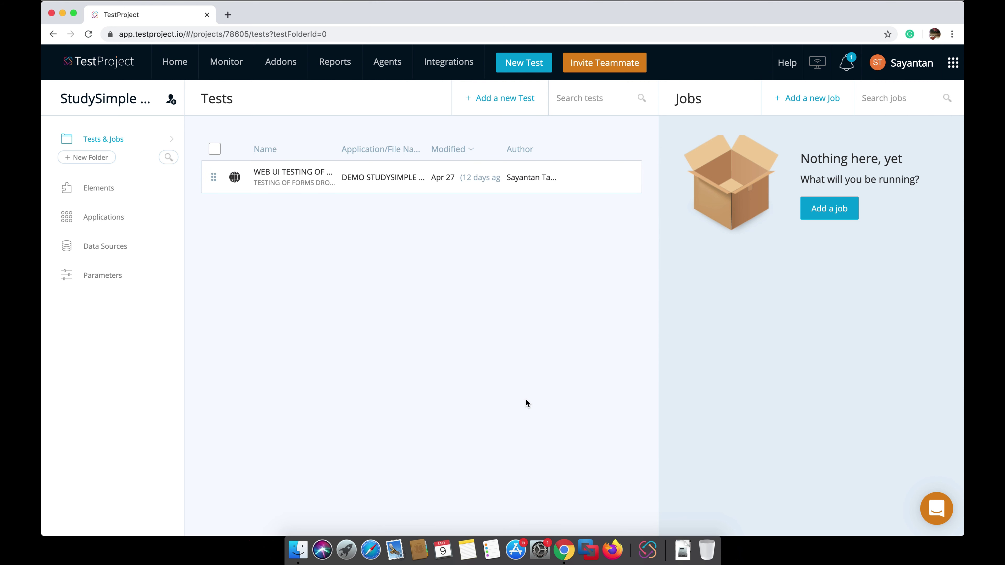
- Review the Mac agent's entry in the agent list and launch the local TestProject agent to connect it
{"action": "left_click", "coordinate": [648, 551]}
{"action": "left_click", "coordinate": [388, 75]}
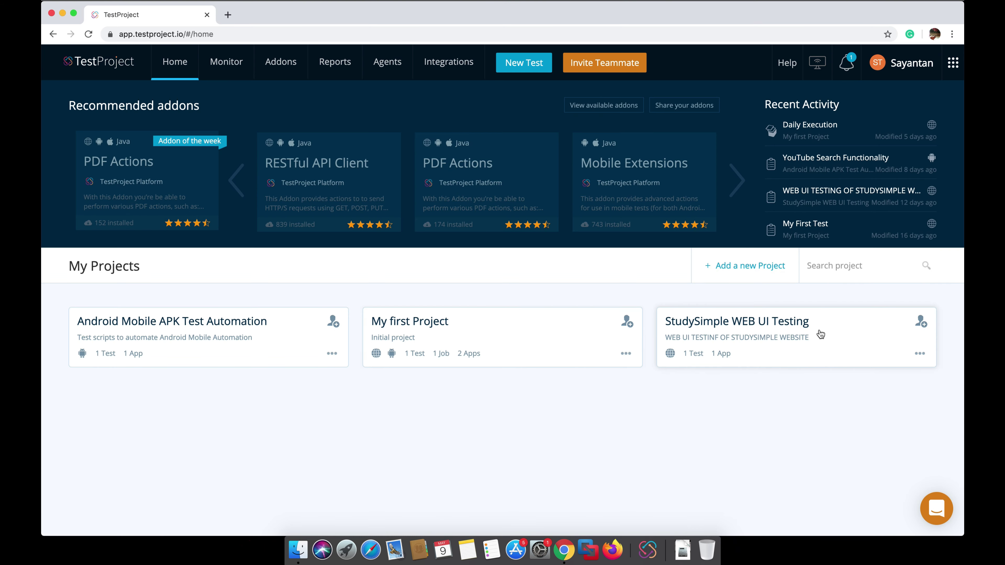
{"action": "left_click", "coordinate": [776, 349]}
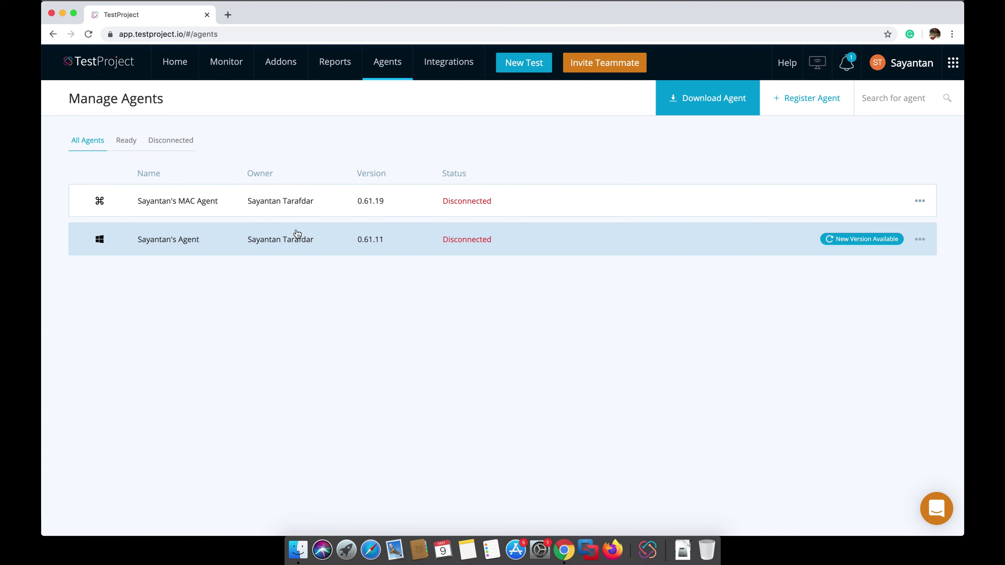
{"action": "left_click", "coordinate": [918, 202]}
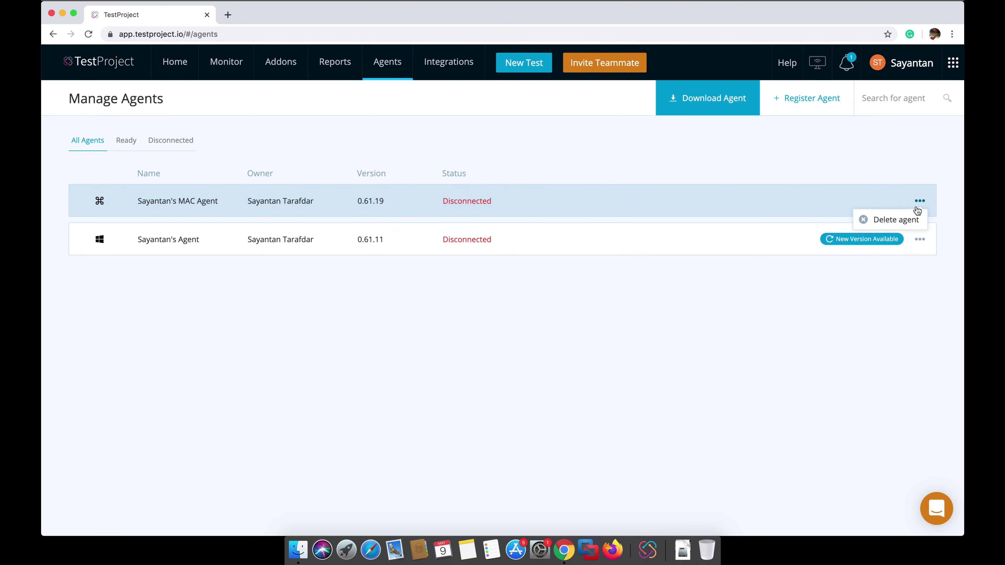
{"action": "left_click", "coordinate": [699, 318]}
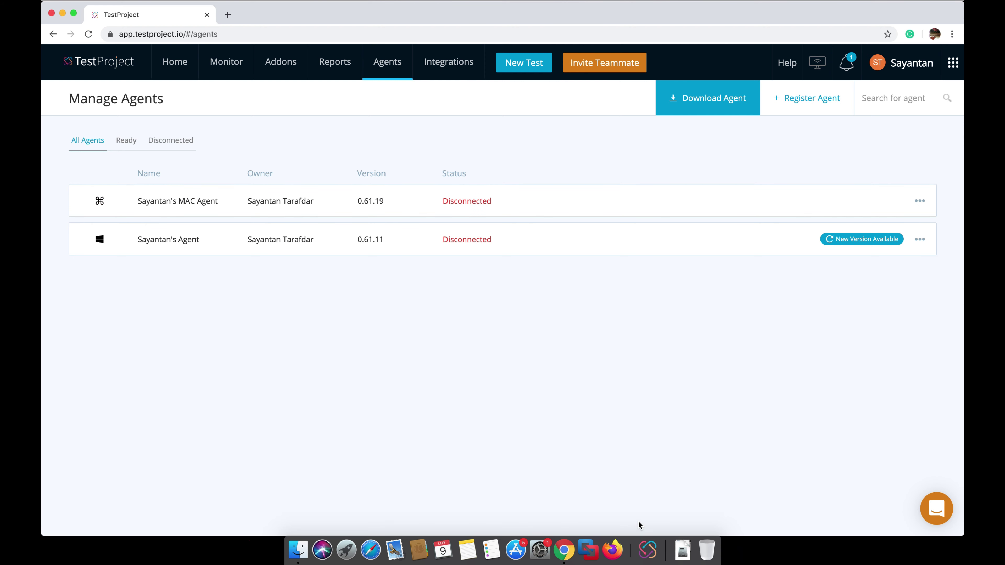
{"action": "left_click", "coordinate": [641, 553]}
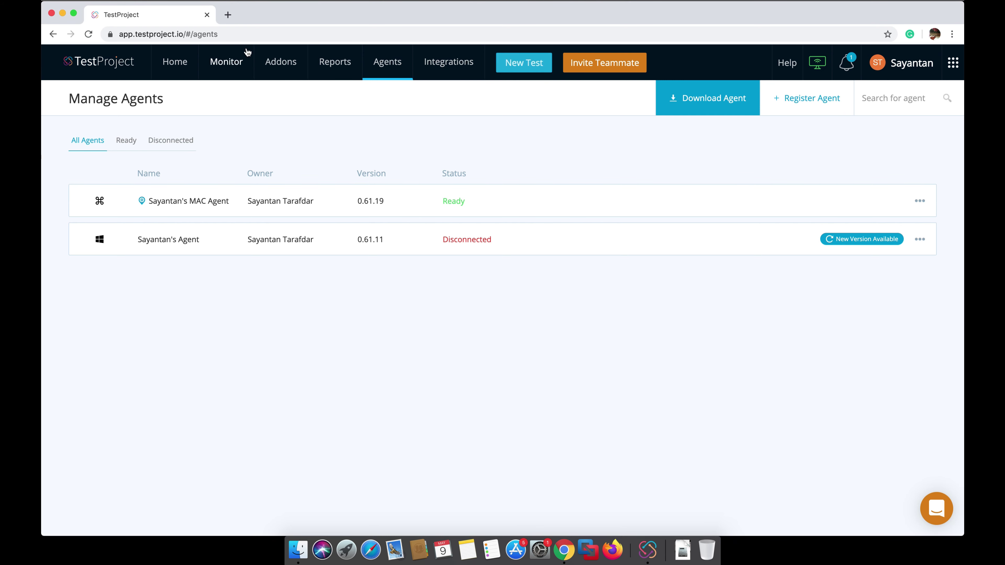
- Open the StudySimple WEB UI Testing project to reach its list of tests
{"action": "left_click", "coordinate": [177, 65]}
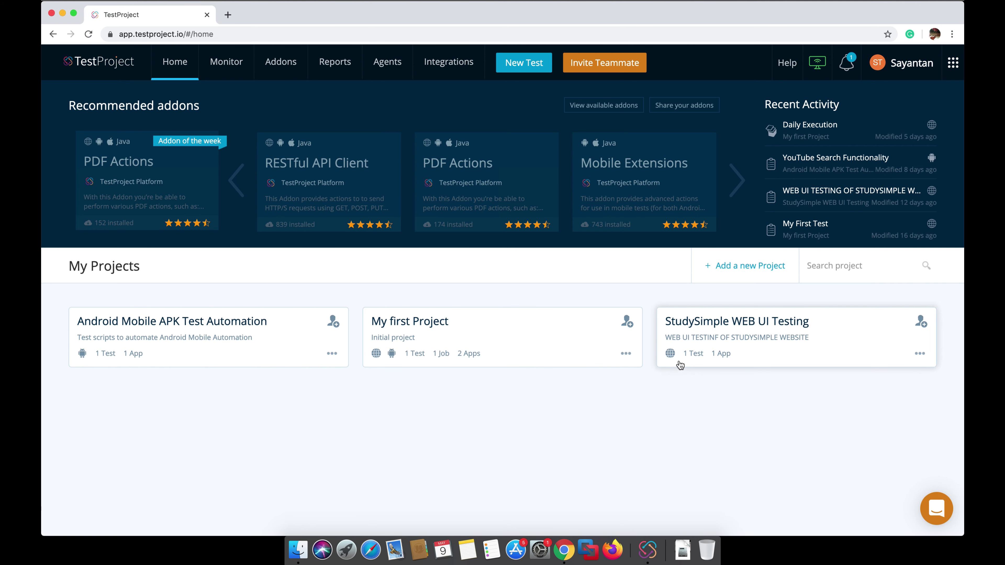
{"action": "left_click", "coordinate": [671, 357]}
{"action": "left_click", "coordinate": [508, 178]}
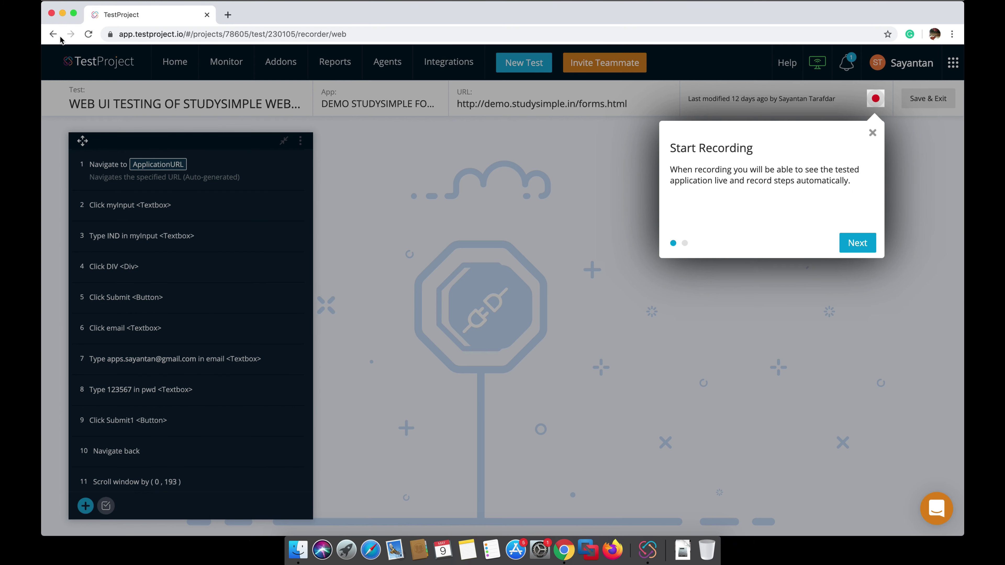
{"action": "left_click", "coordinate": [872, 132]}
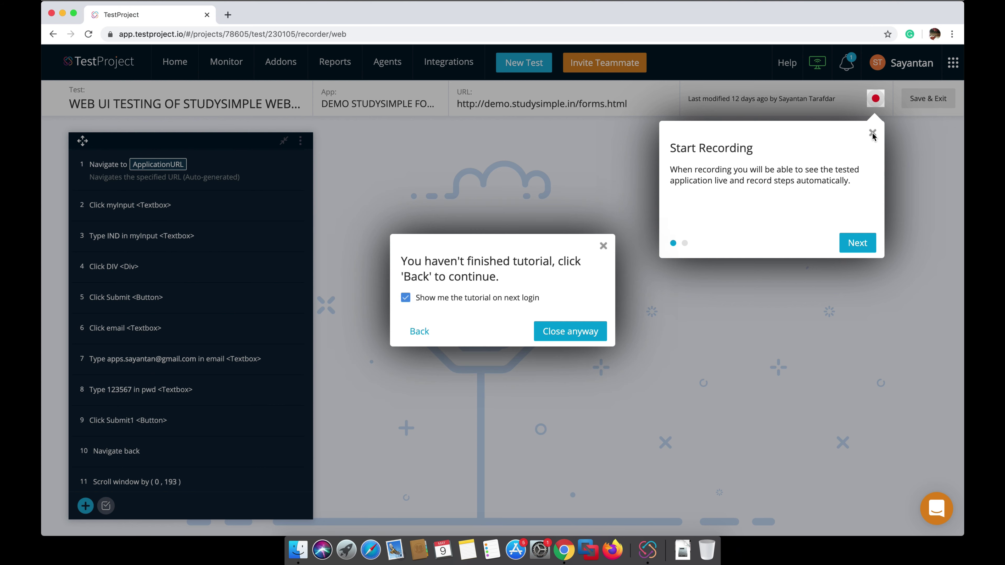
{"action": "left_click", "coordinate": [570, 332]}
{"action": "left_click", "coordinate": [53, 34]}
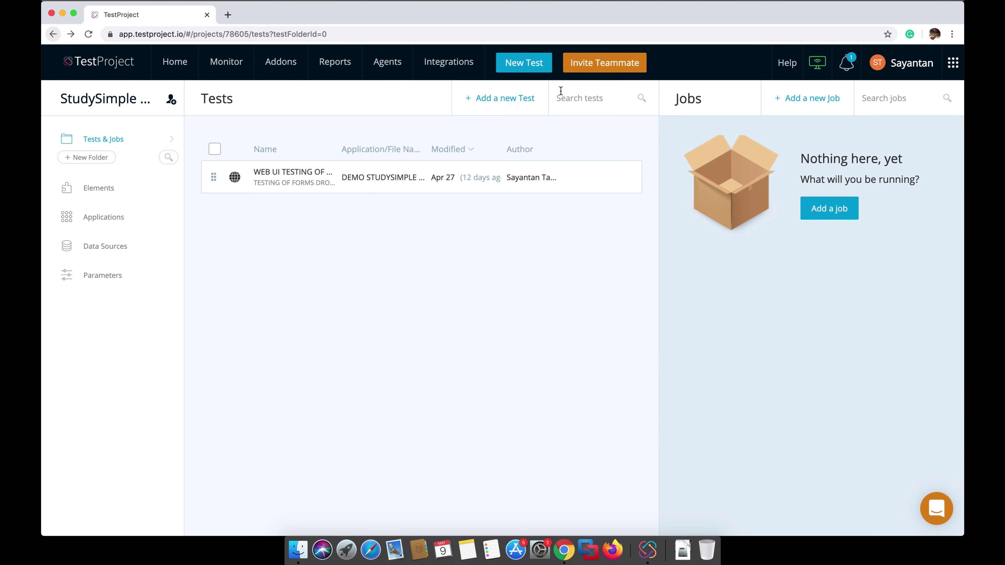
- Run the WEB UI TESTING OF STUDYSIMPLE WEBSITE test on desktop Safari 13.1 through the Mac agent, keeping the default ApplicationURL
{"action": "mouse_move", "coordinate": [465, 178]}
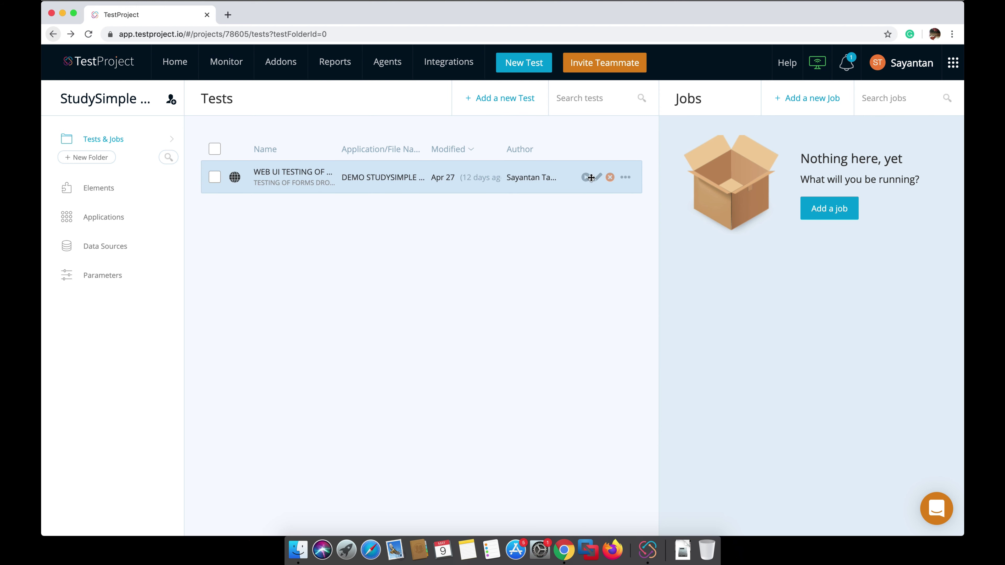
{"action": "left_click", "coordinate": [586, 178]}
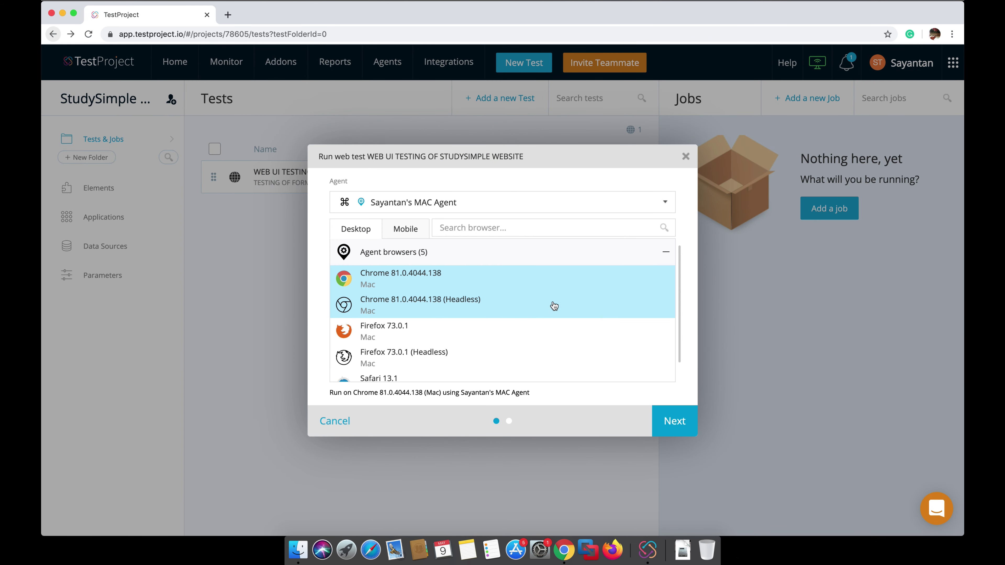
{"action": "scroll", "coordinate": [510, 359], "scroll_direction": "down", "scroll_amount": 1}
{"action": "scroll", "coordinate": [508, 358], "scroll_direction": "down", "scroll_amount": 1}
{"action": "left_click", "coordinate": [403, 367]}
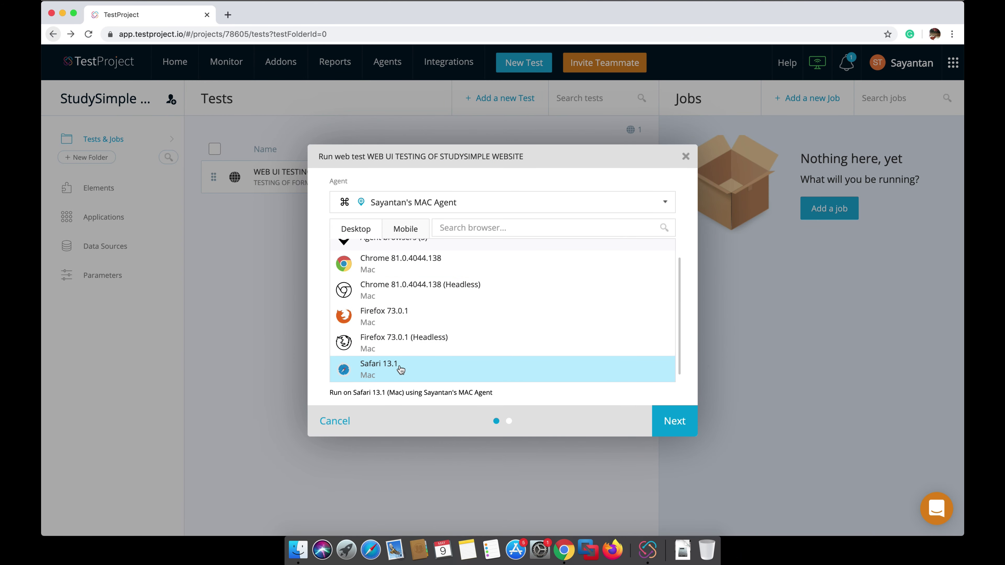
{"action": "left_click", "coordinate": [463, 213]}
{"action": "left_click", "coordinate": [463, 213]}
{"action": "left_click", "coordinate": [460, 215]}
{"action": "left_click", "coordinate": [460, 214]}
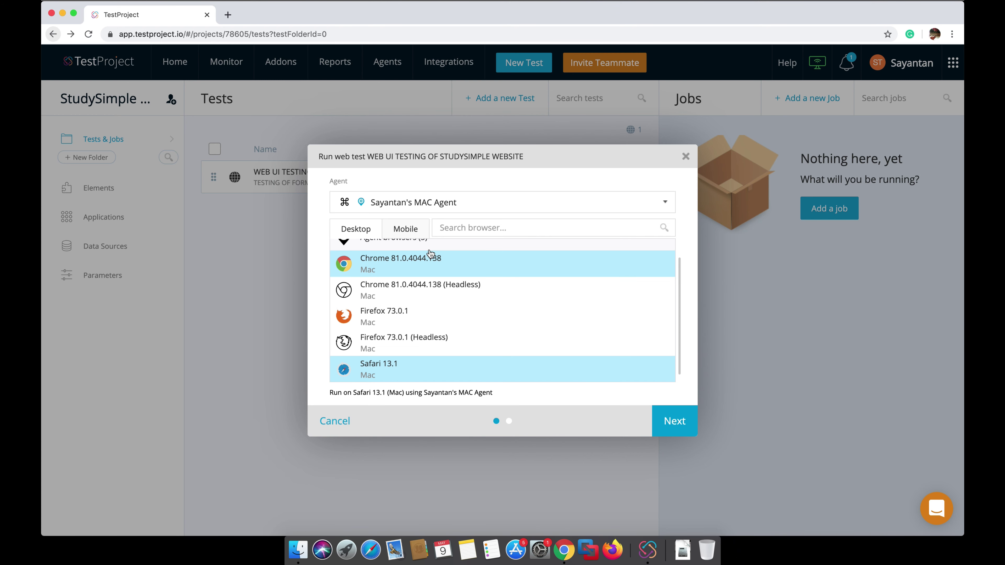
{"action": "left_click", "coordinate": [675, 431]}
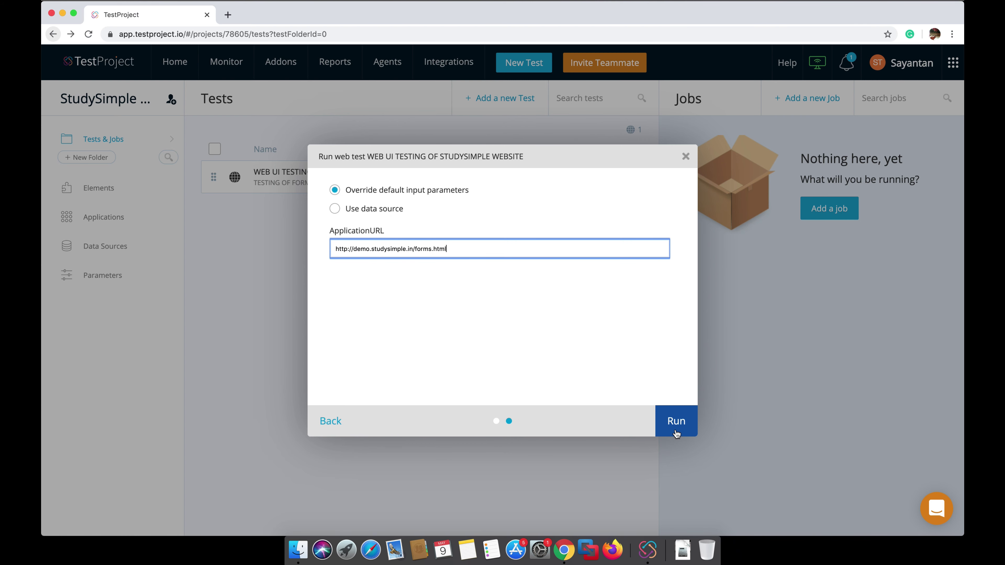
{"action": "left_click", "coordinate": [676, 422]}
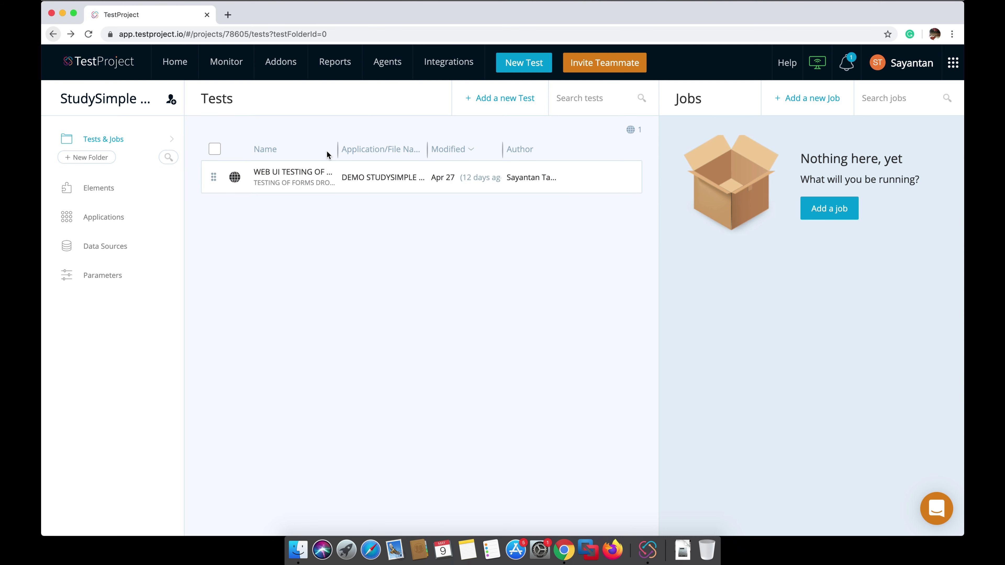
- Check the Monitor page for current executions and the latest test runs, and return to the home page
{"action": "left_click", "coordinate": [223, 64]}
{"action": "mouse_move", "coordinate": [221, 68]}
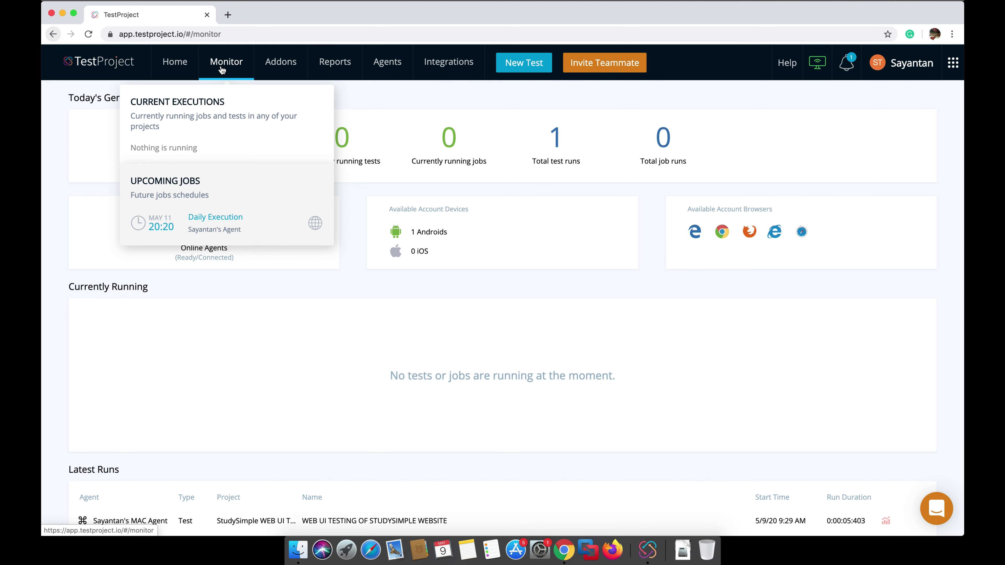
{"action": "left_click", "coordinate": [178, 64]}
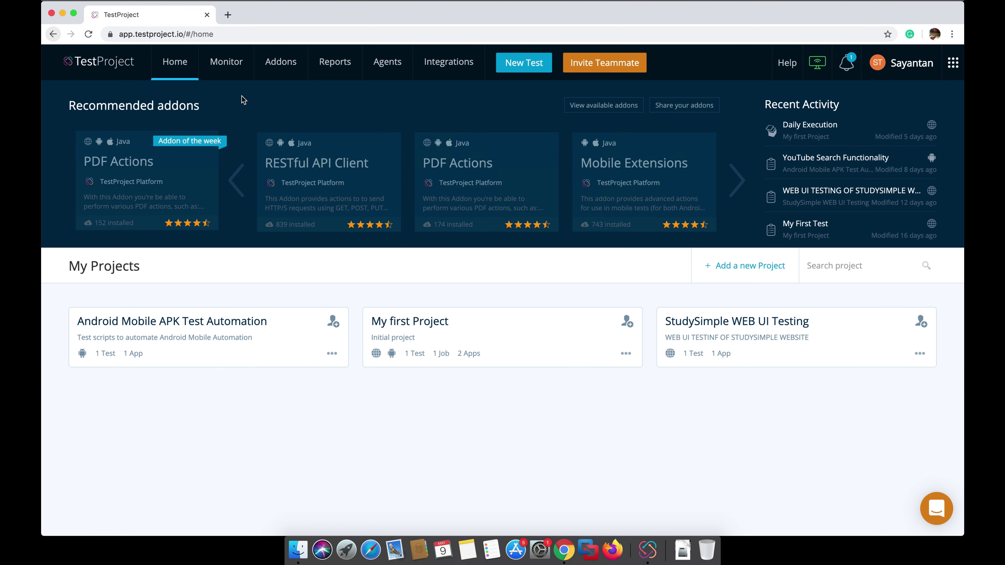
{"action": "left_click", "coordinate": [262, 59]}
- Read the error message in the 5/9/20 9:29 AM execution report of the StudySimple WEB UI Testing project, highlighting its remote automation requirement
{"action": "left_click", "coordinate": [339, 69]}
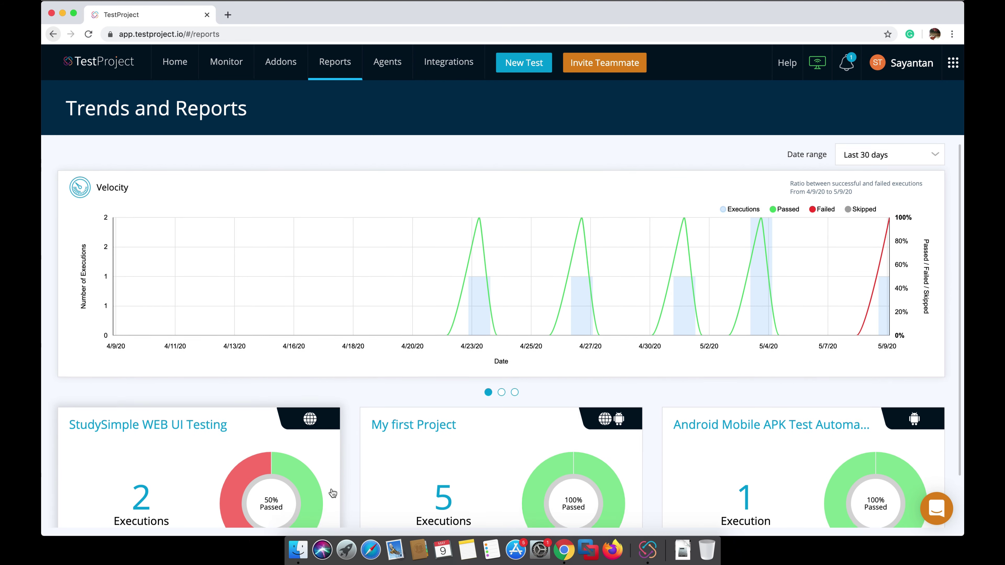
{"action": "left_click", "coordinate": [221, 483]}
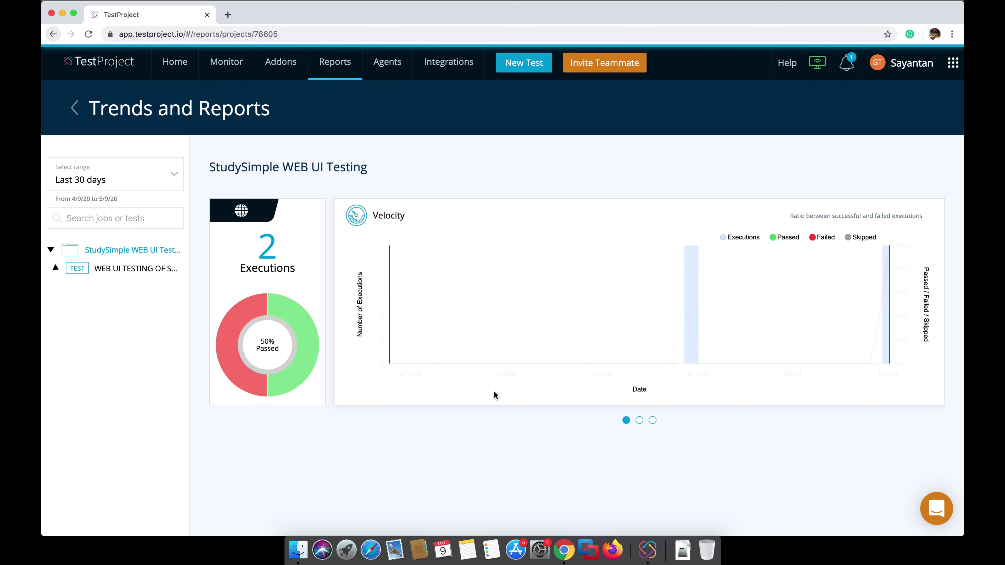
{"action": "left_click", "coordinate": [56, 268]}
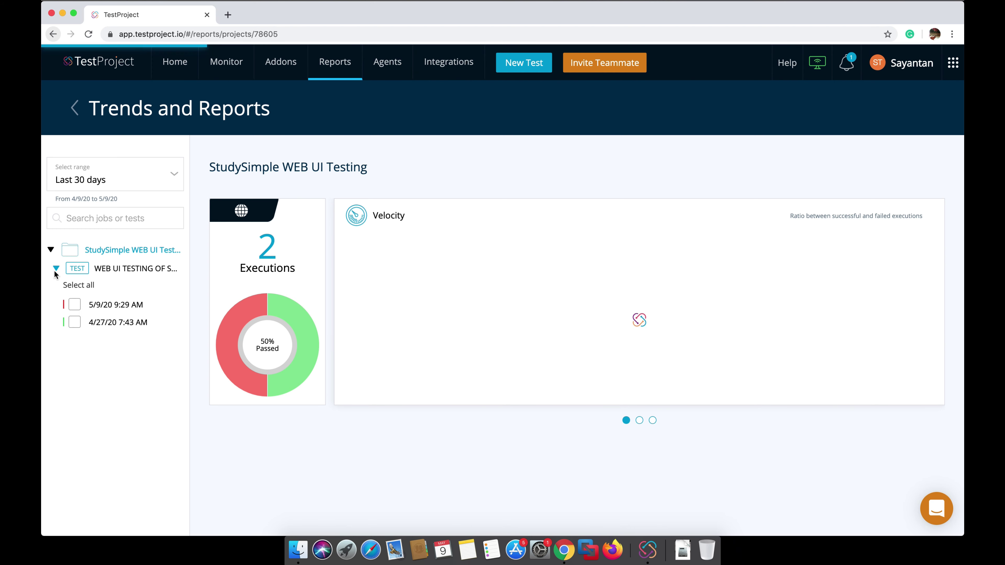
{"action": "left_click", "coordinate": [93, 306]}
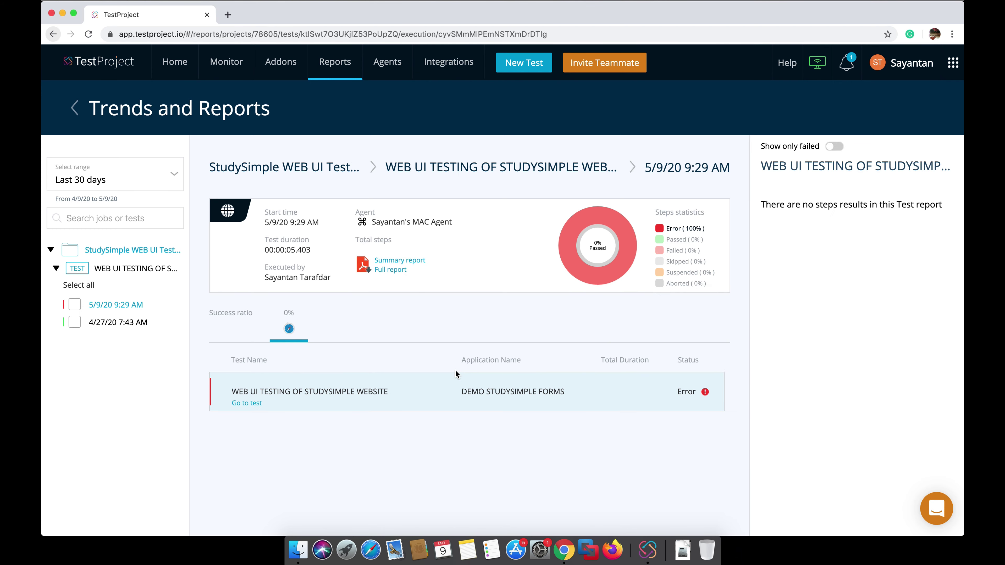
{"action": "left_click", "coordinate": [705, 393]}
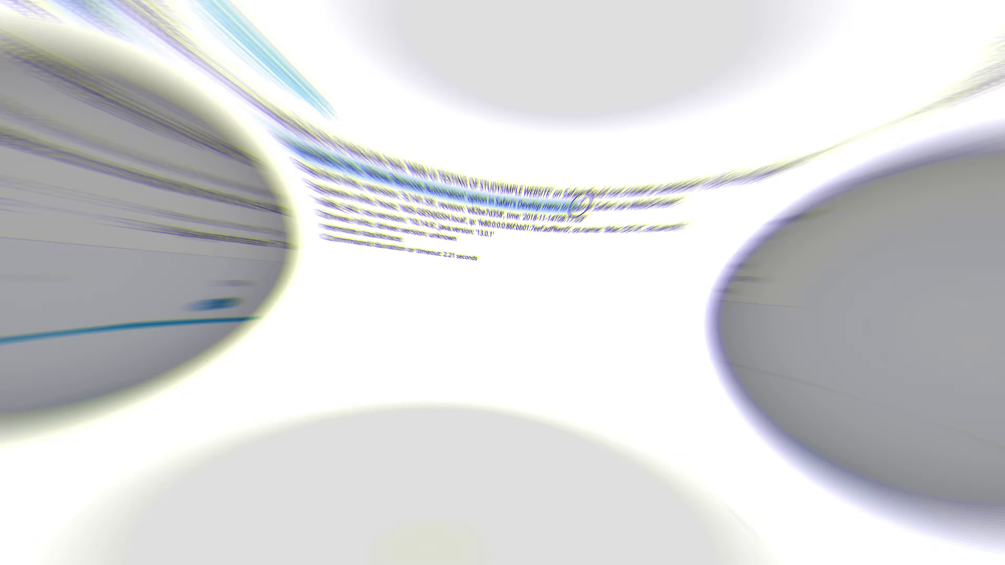
{"action": "left_click_drag", "start_coordinate": [579, 202], "coordinate": [740, 132]}
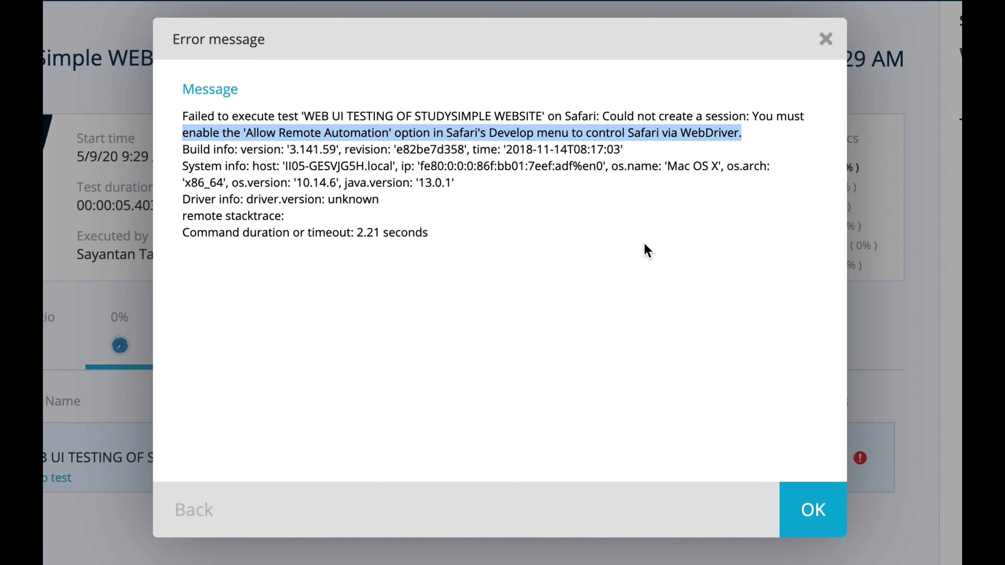
{"action": "left_click", "coordinate": [823, 529]}
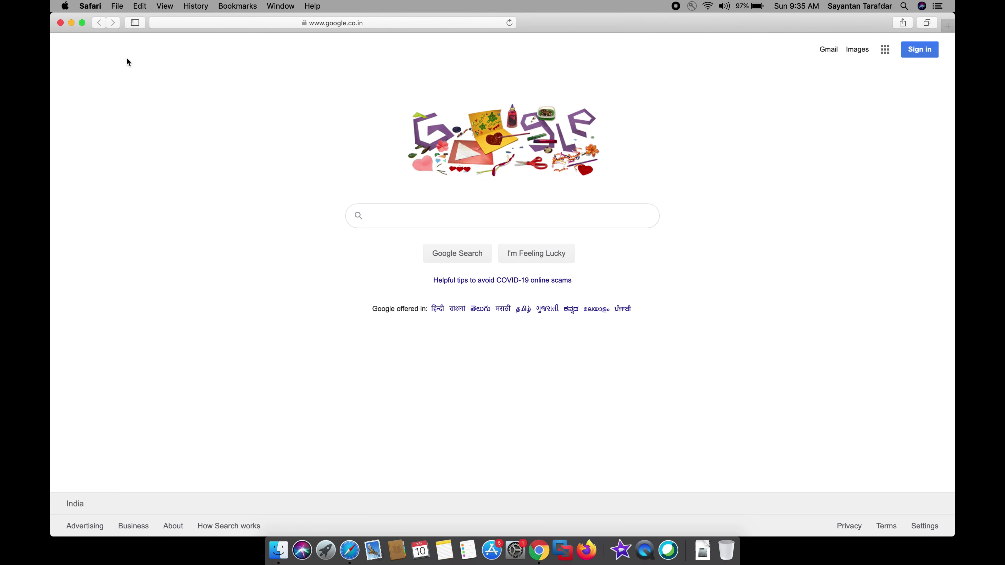
- Open the Advanced preferences in Safari
{"action": "left_click", "coordinate": [92, 7]}
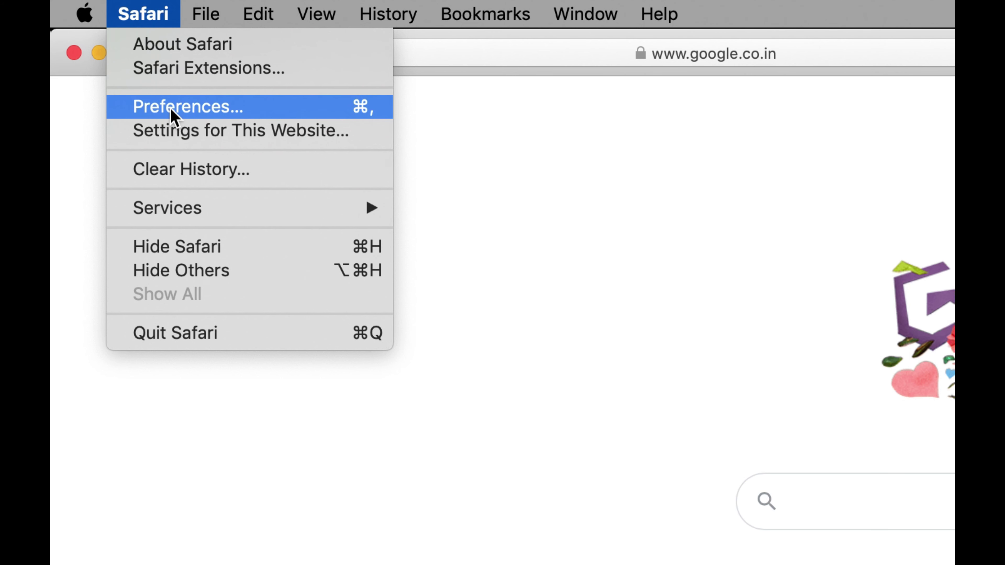
{"action": "left_click", "coordinate": [172, 112]}
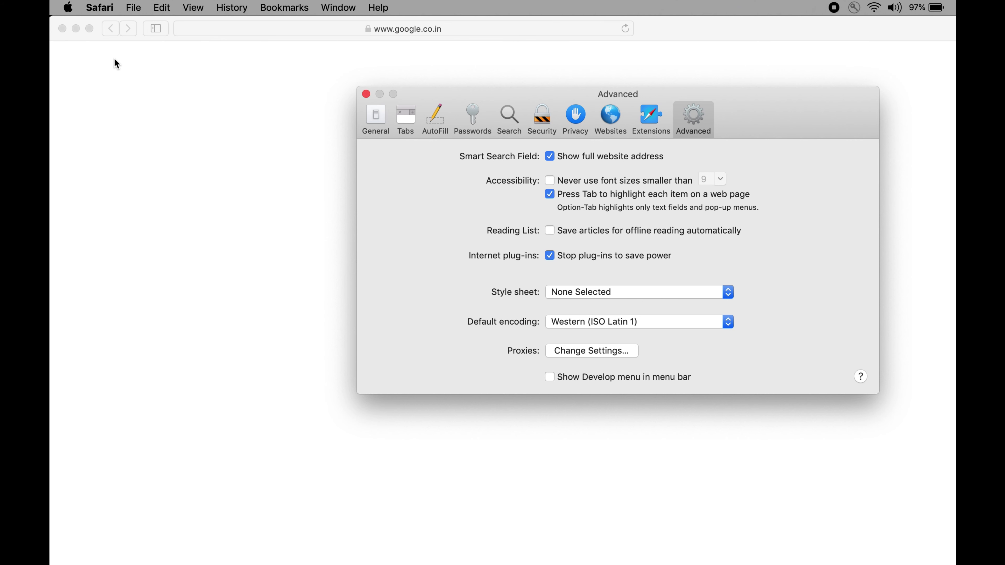
{"action": "left_click", "coordinate": [373, 121]}
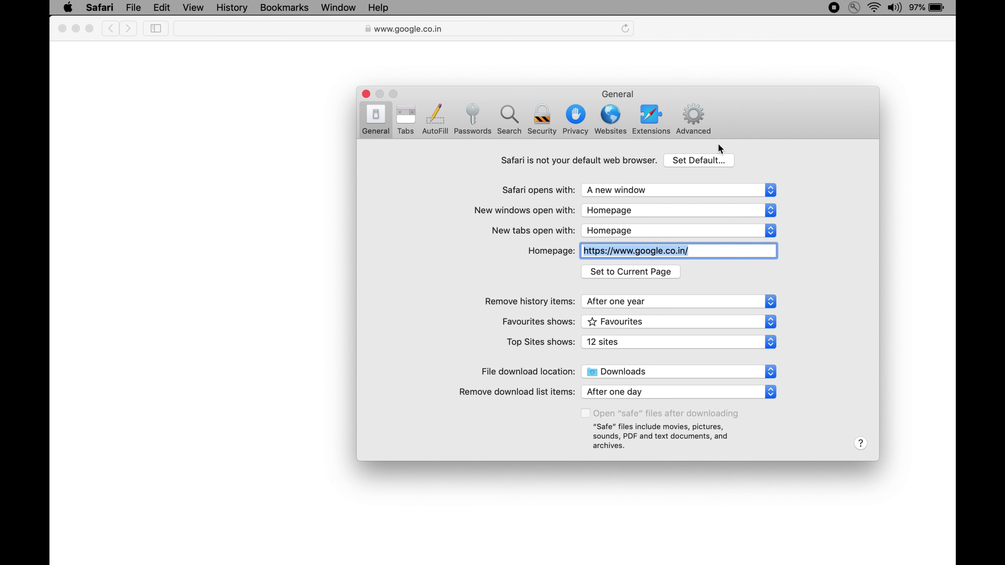
{"action": "left_click", "coordinate": [694, 117]}
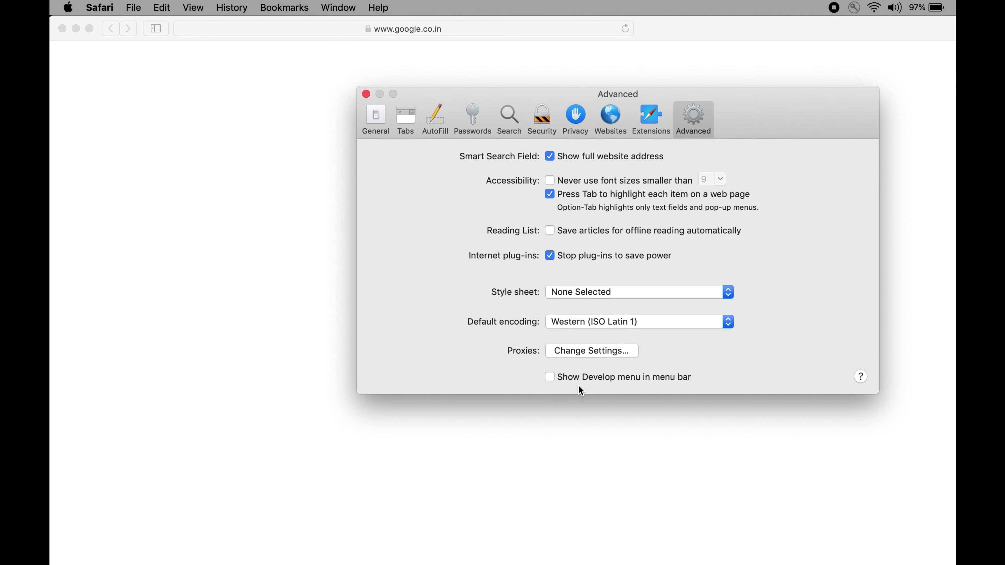
- Enable the "Show Develop menu in menu bar" option and close the Advanced preferences
{"action": "left_click", "coordinate": [549, 378]}
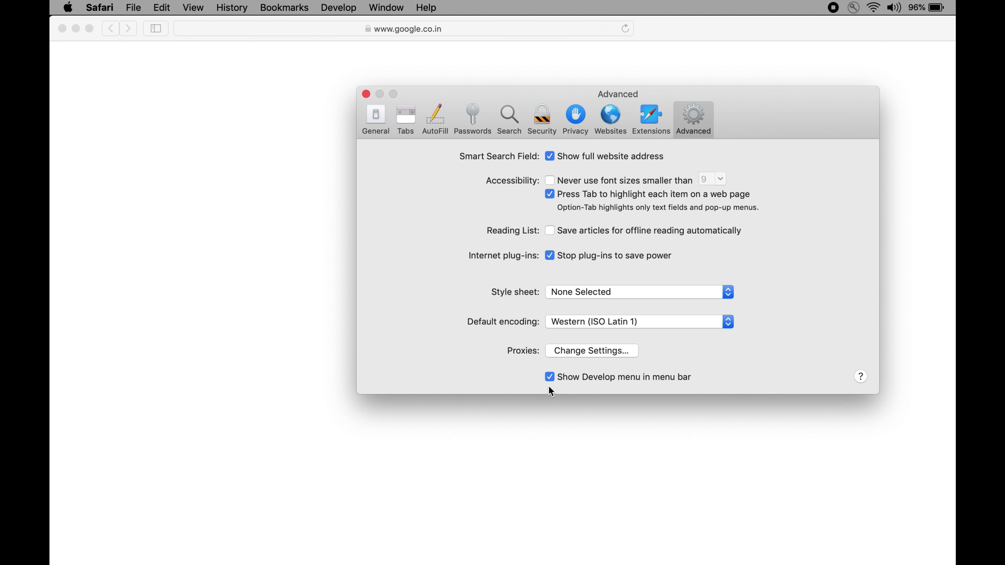
{"action": "left_click", "coordinate": [550, 377]}
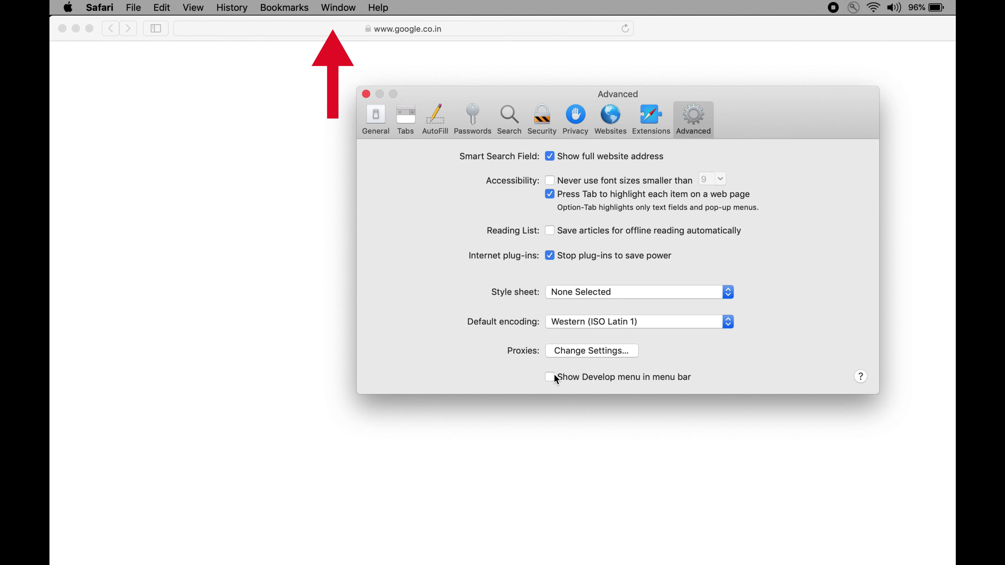
{"action": "left_click", "coordinate": [549, 377]}
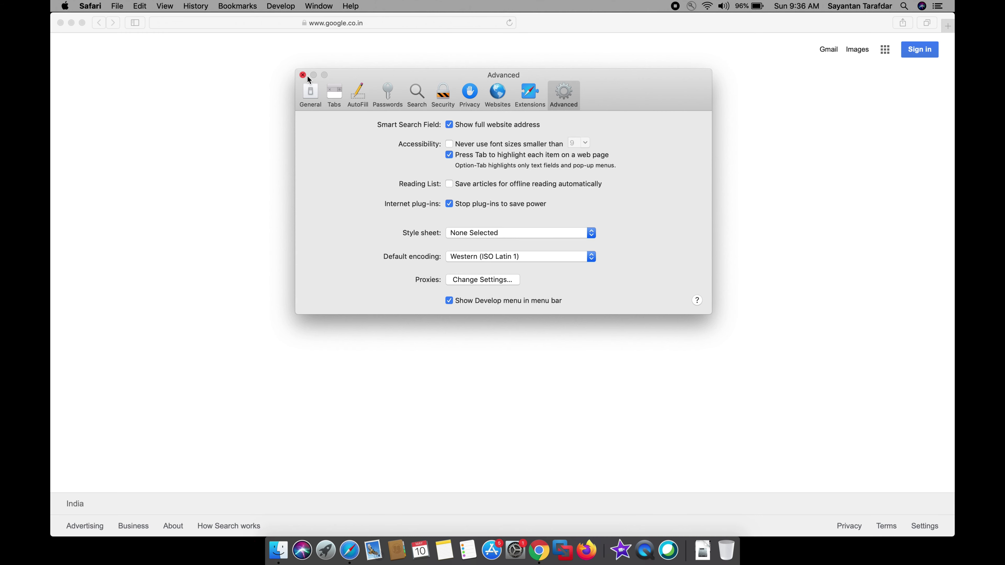
{"action": "left_click", "coordinate": [366, 94]}
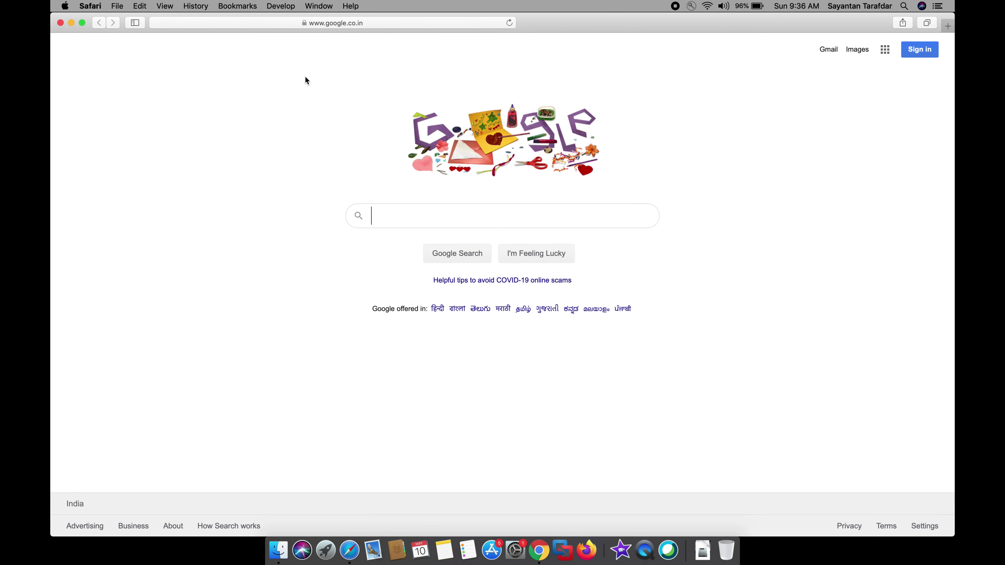
- Enable Allow Remote Automation among Safari's Develop options and check that it is ticked
{"action": "left_click", "coordinate": [289, 13]}
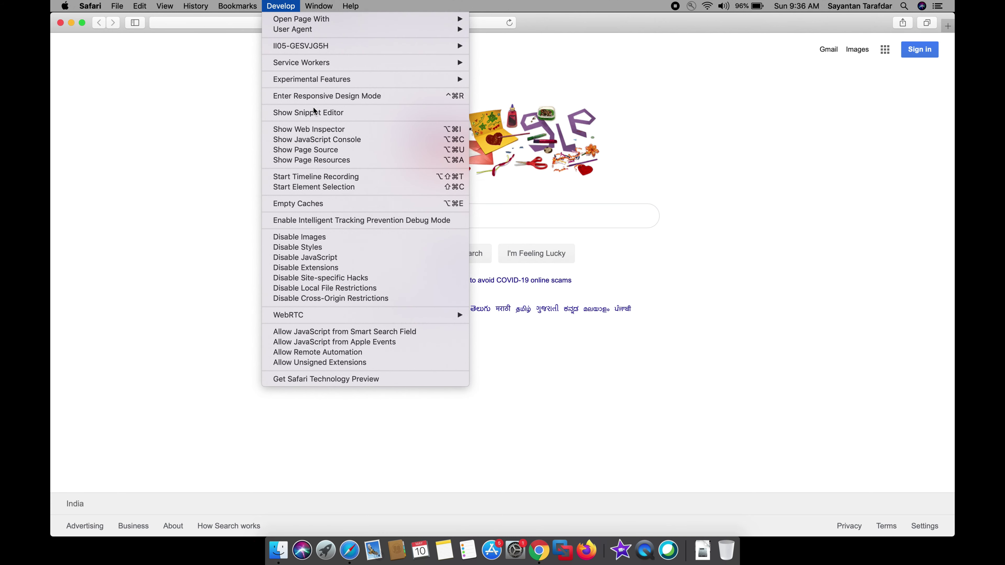
{"action": "left_click", "coordinate": [359, 353]}
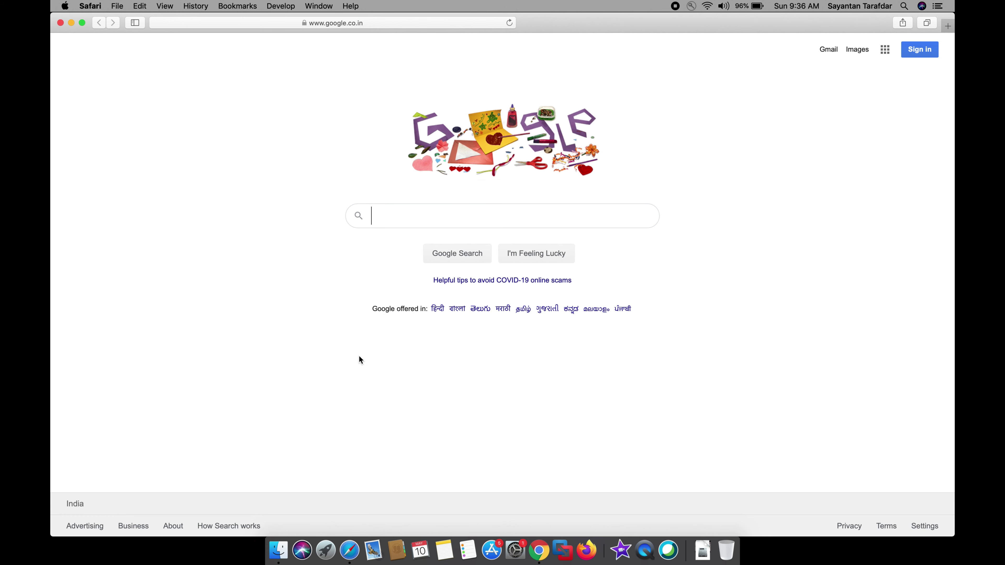
{"action": "left_click", "coordinate": [288, 6]}
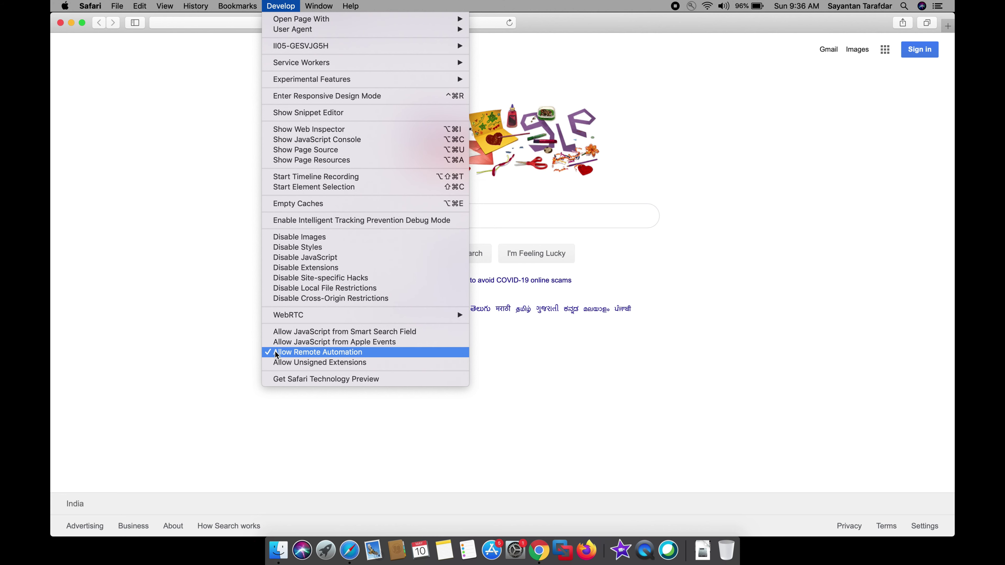
{"action": "left_click", "coordinate": [209, 341]}
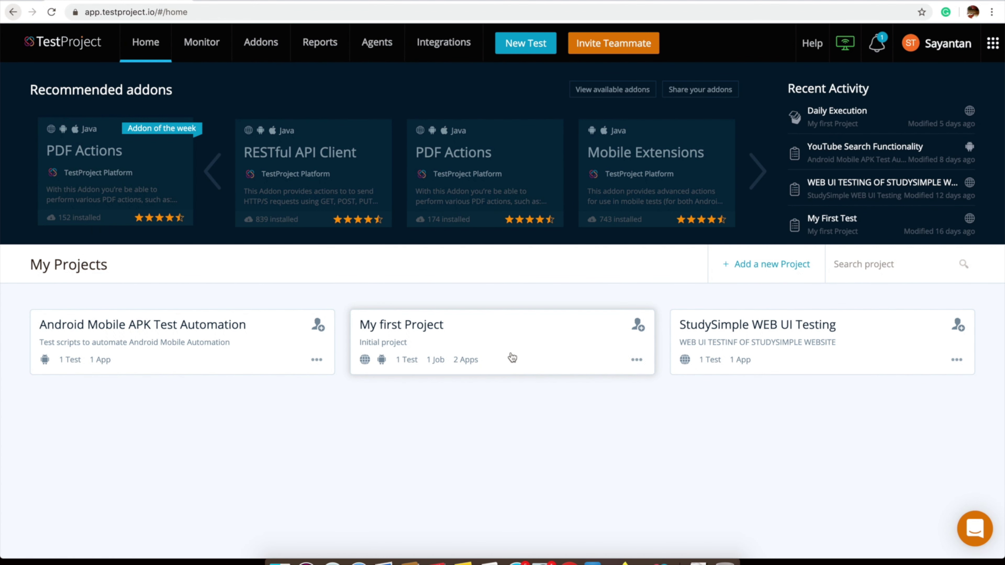
- In TestProject, run My First Test from My first Project on desktop Safari 13.1 through the Mac agent, keeping the default input parameters
{"action": "left_click", "coordinate": [512, 357]}
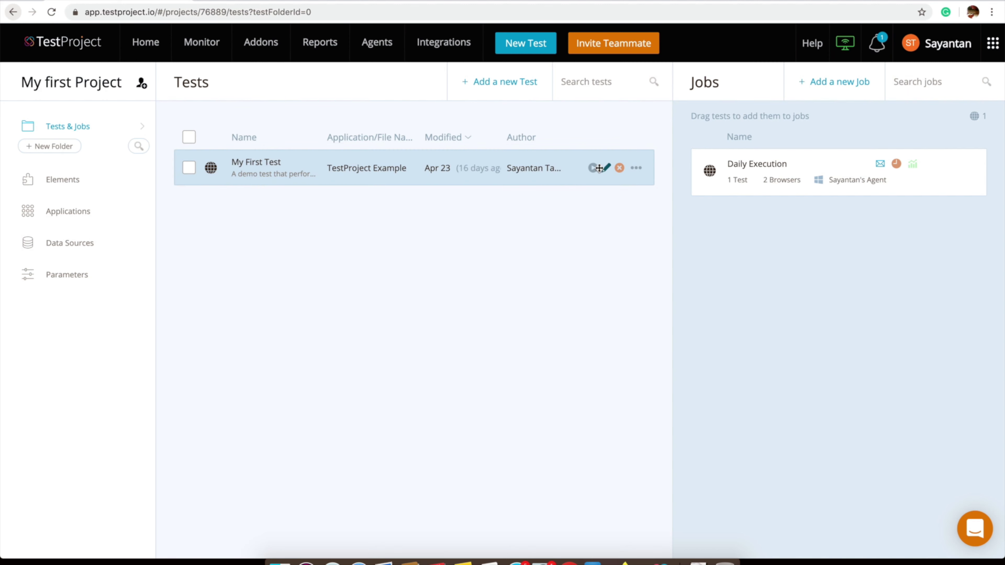
{"action": "left_click", "coordinate": [593, 168]}
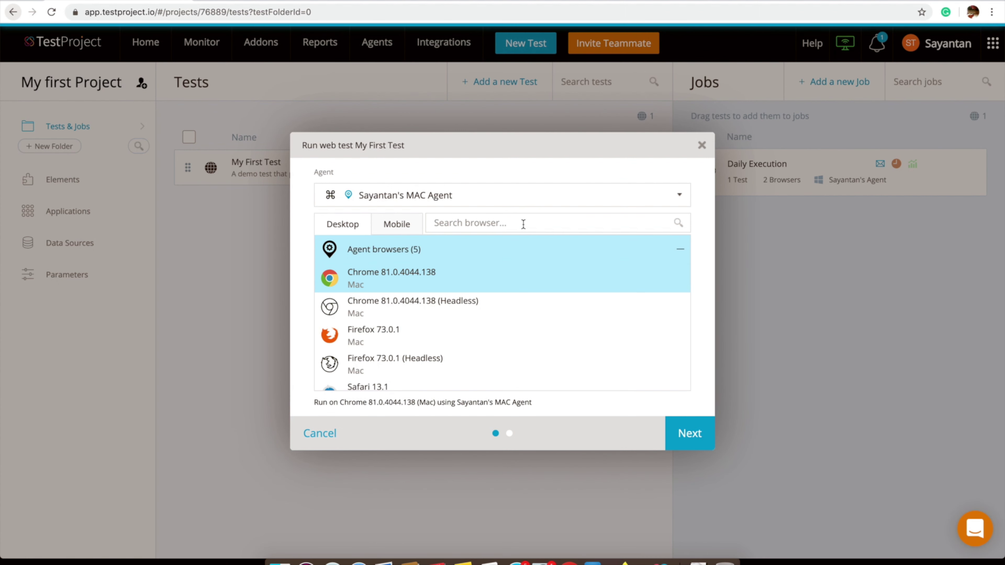
{"action": "scroll", "coordinate": [484, 319], "scroll_direction": "down", "scroll_amount": 1}
{"action": "left_click", "coordinate": [431, 374]}
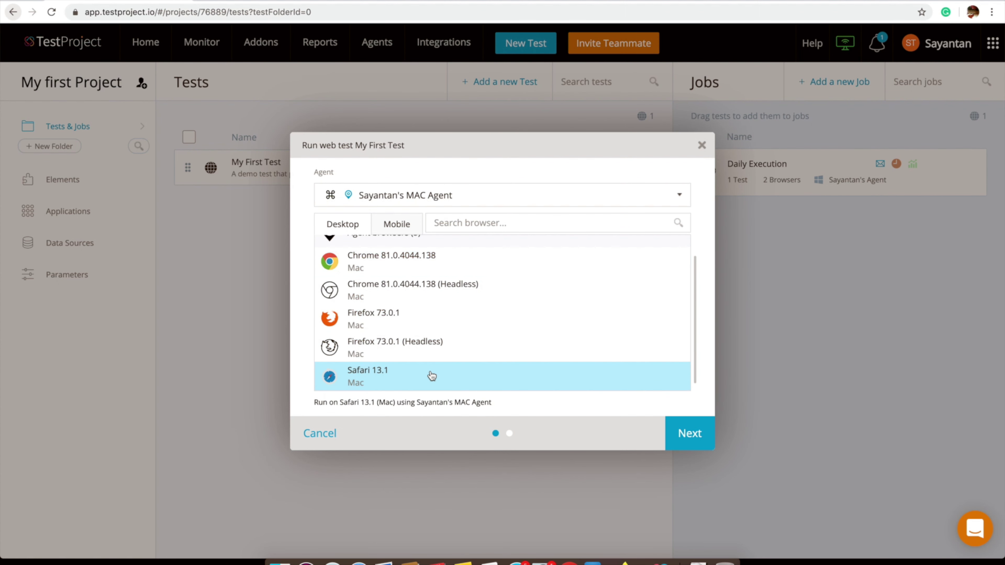
{"action": "left_click", "coordinate": [697, 446]}
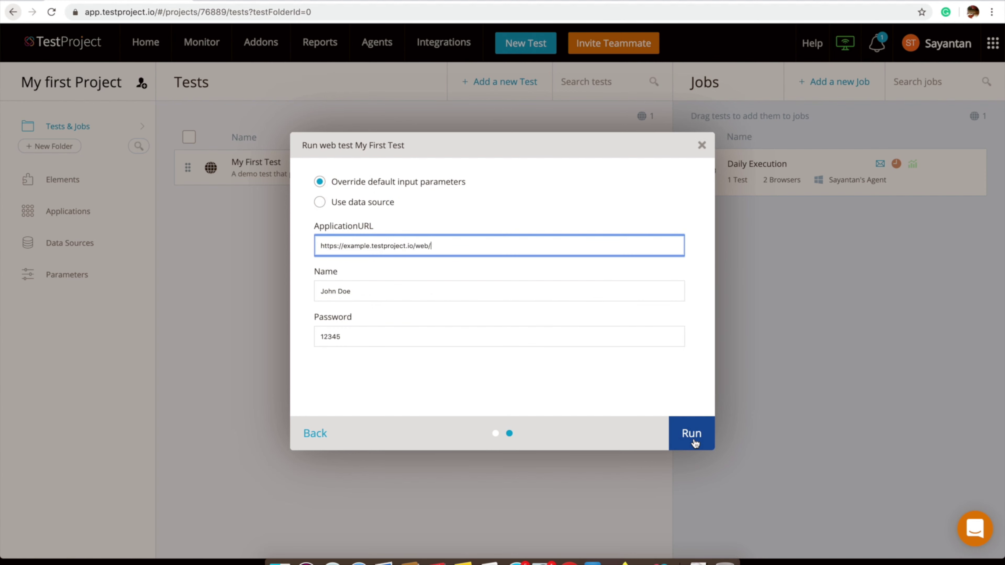
{"action": "left_click", "coordinate": [695, 442]}
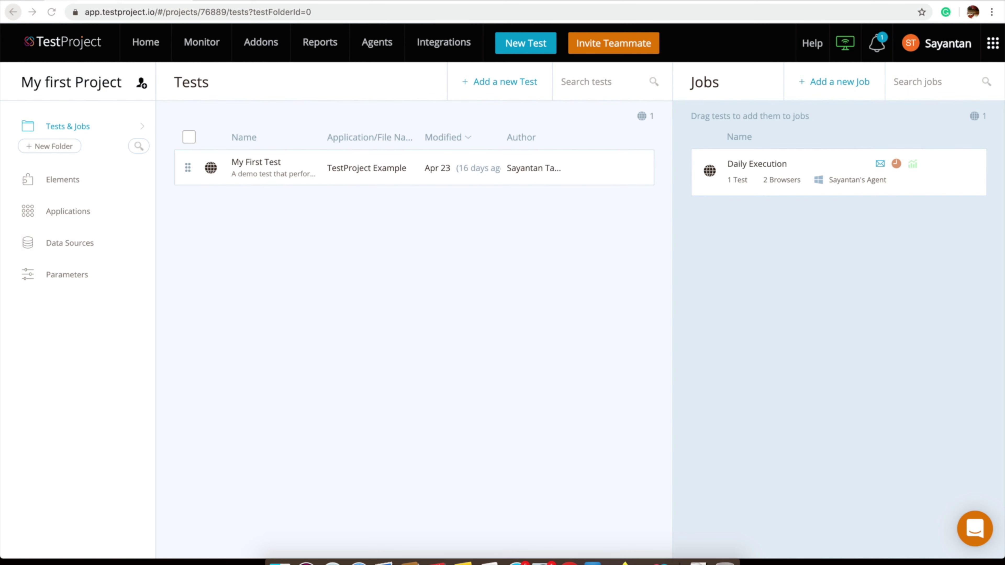
- Review the 5/9/20 9:37 AM execution report of My First Test in My first Project, and return to the home page
{"action": "left_click", "coordinate": [327, 48]}
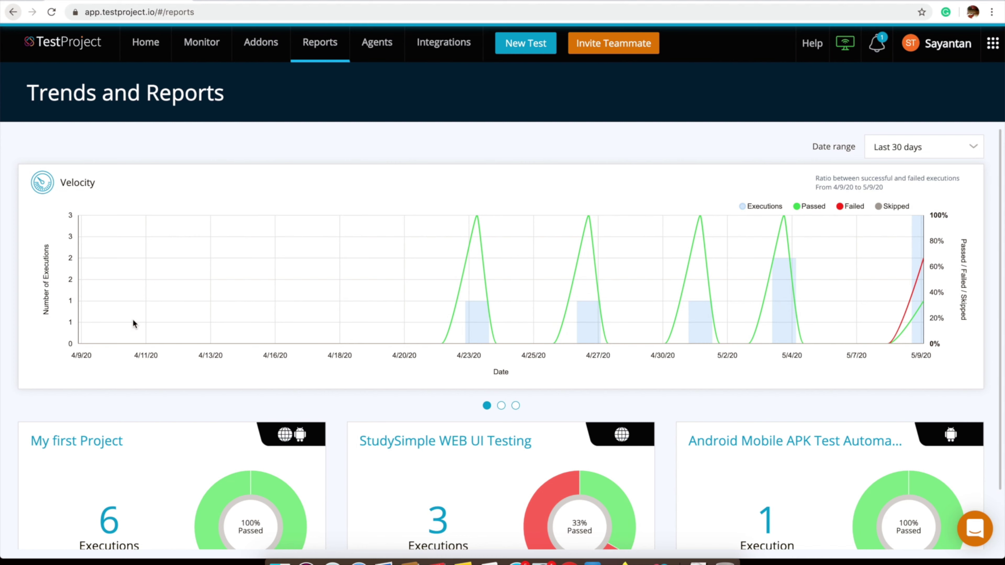
{"action": "left_click", "coordinate": [117, 522]}
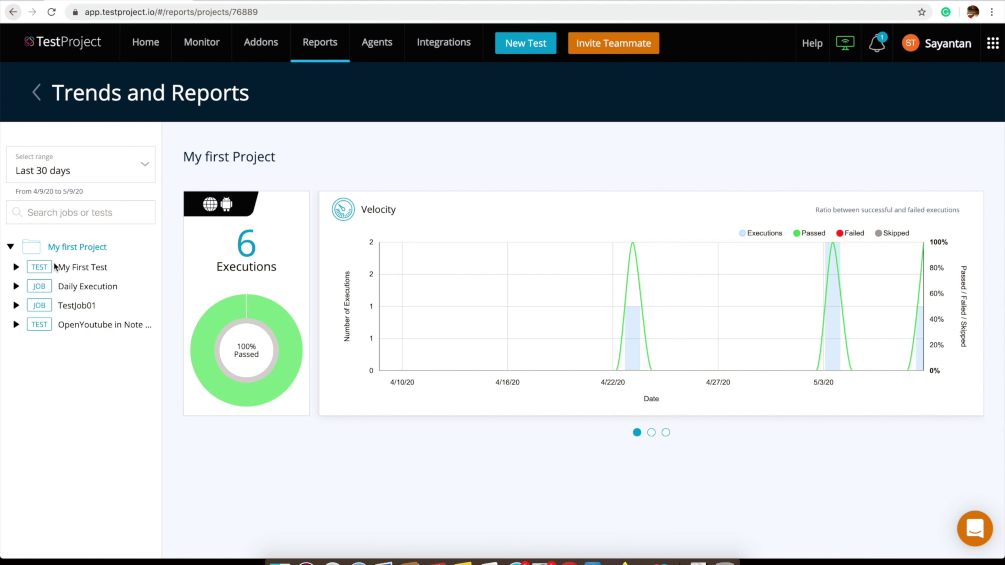
{"action": "left_click", "coordinate": [15, 266]}
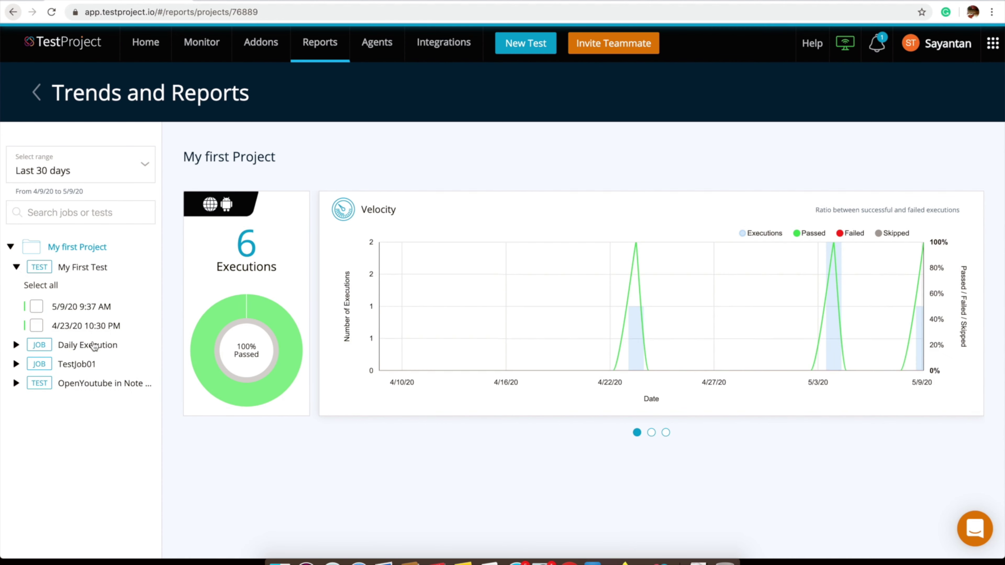
{"action": "left_click", "coordinate": [79, 308]}
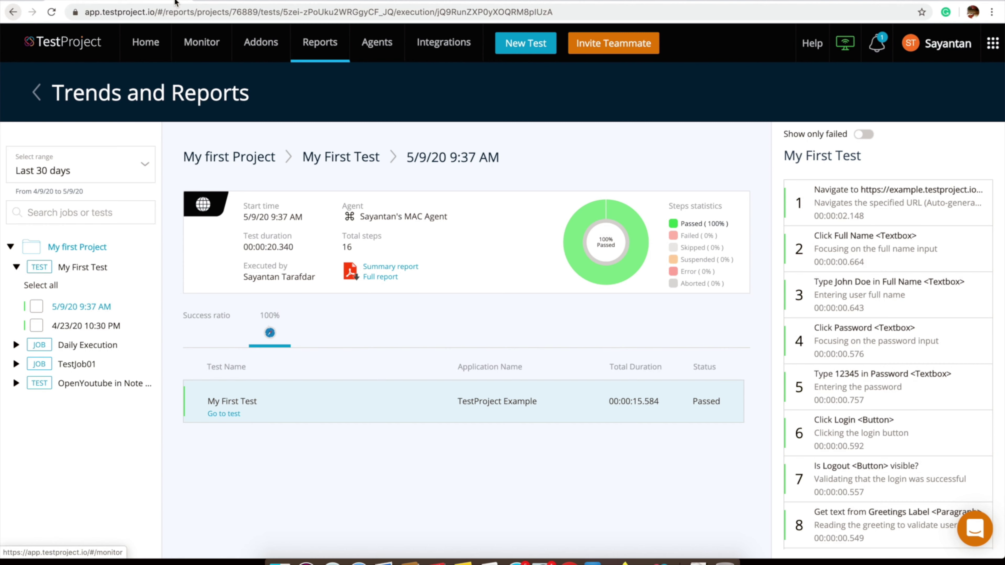
{"action": "left_click", "coordinate": [135, 51]}
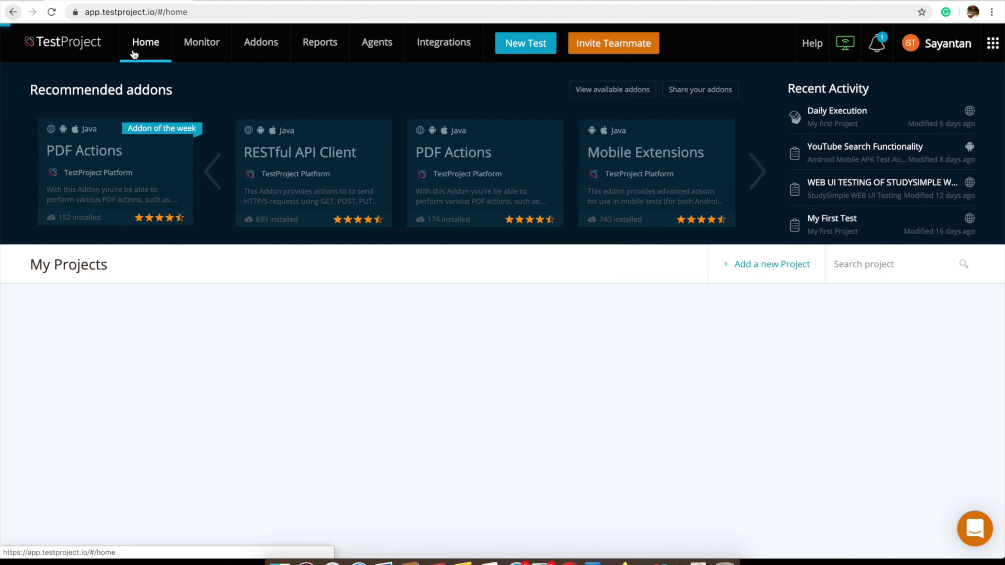